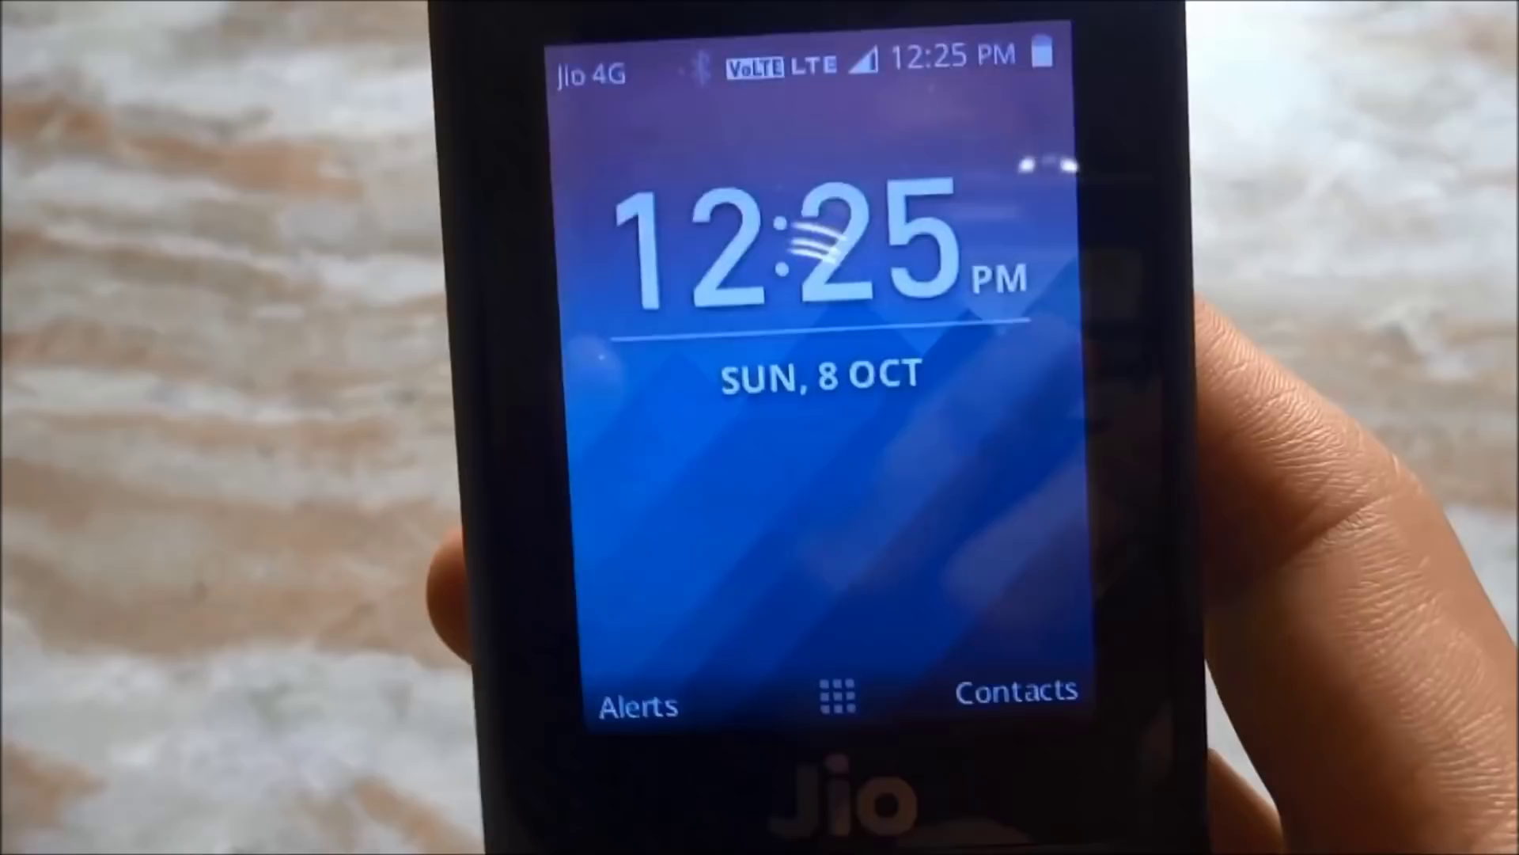
Unlock the JioPhone with the center key to reach the KaiOS app grid
{"action": "key", "text": "Return"}
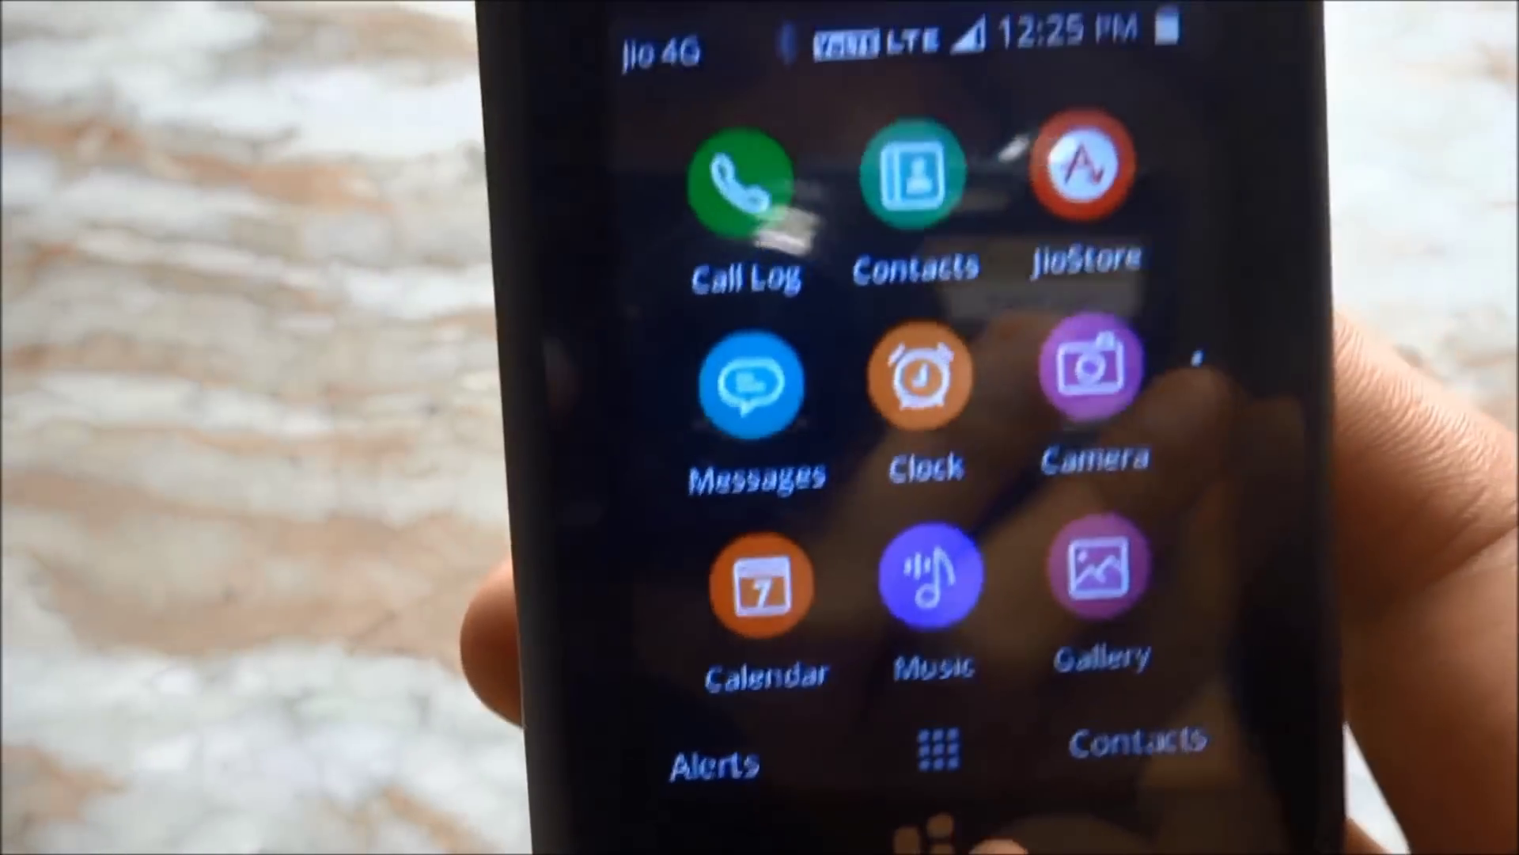
Launch the phone's Settings app and move across to the Storage section
{"action": "key", "text": "Down"}
{"action": "key", "text": "Down"}
{"action": "key", "text": "Down"}
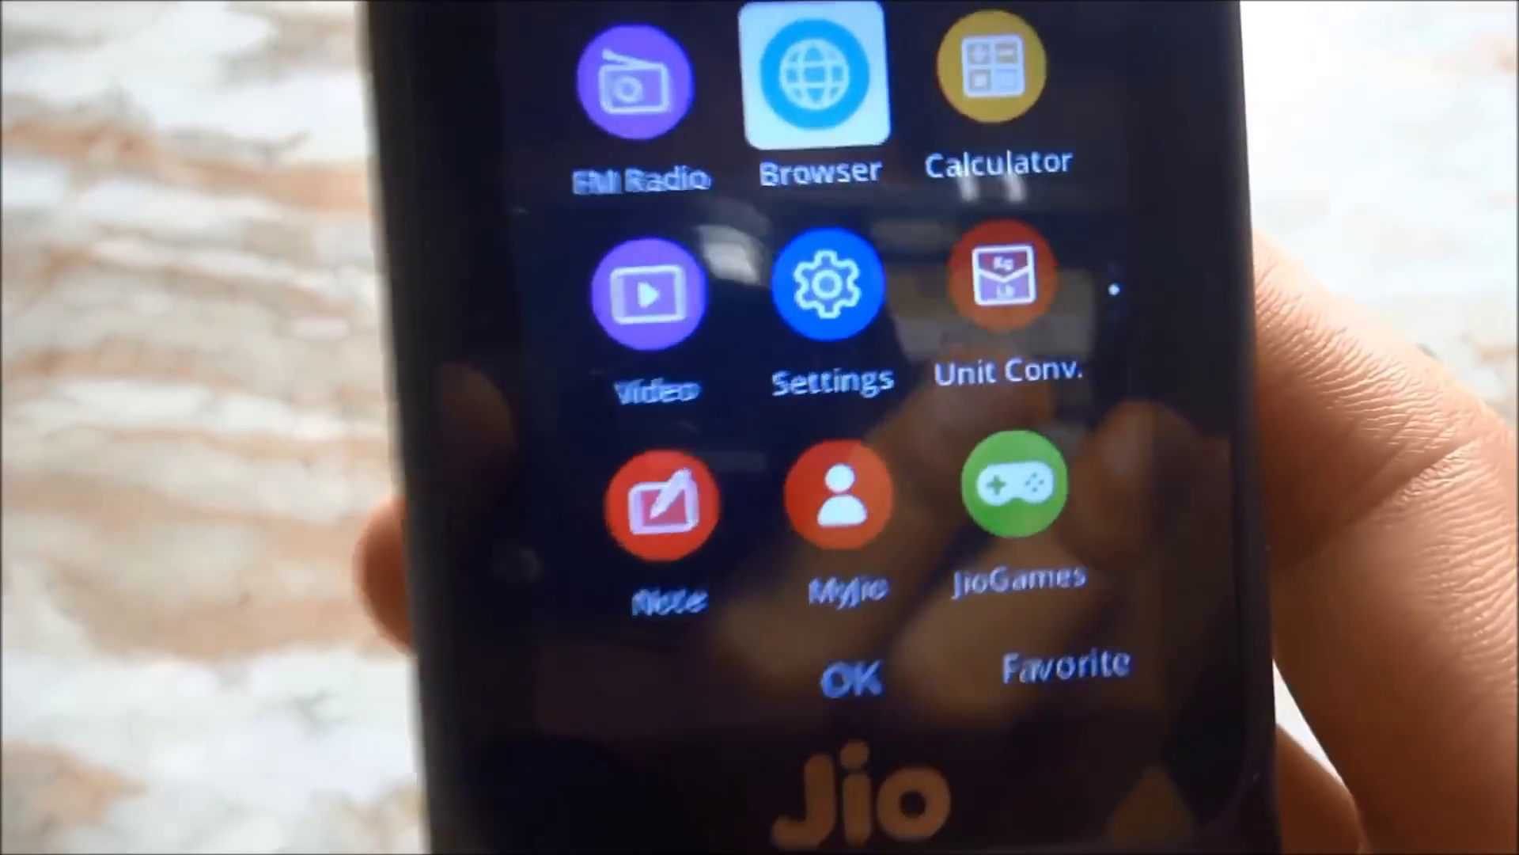
{"action": "key", "text": "Down"}
{"action": "key", "text": "Return"}
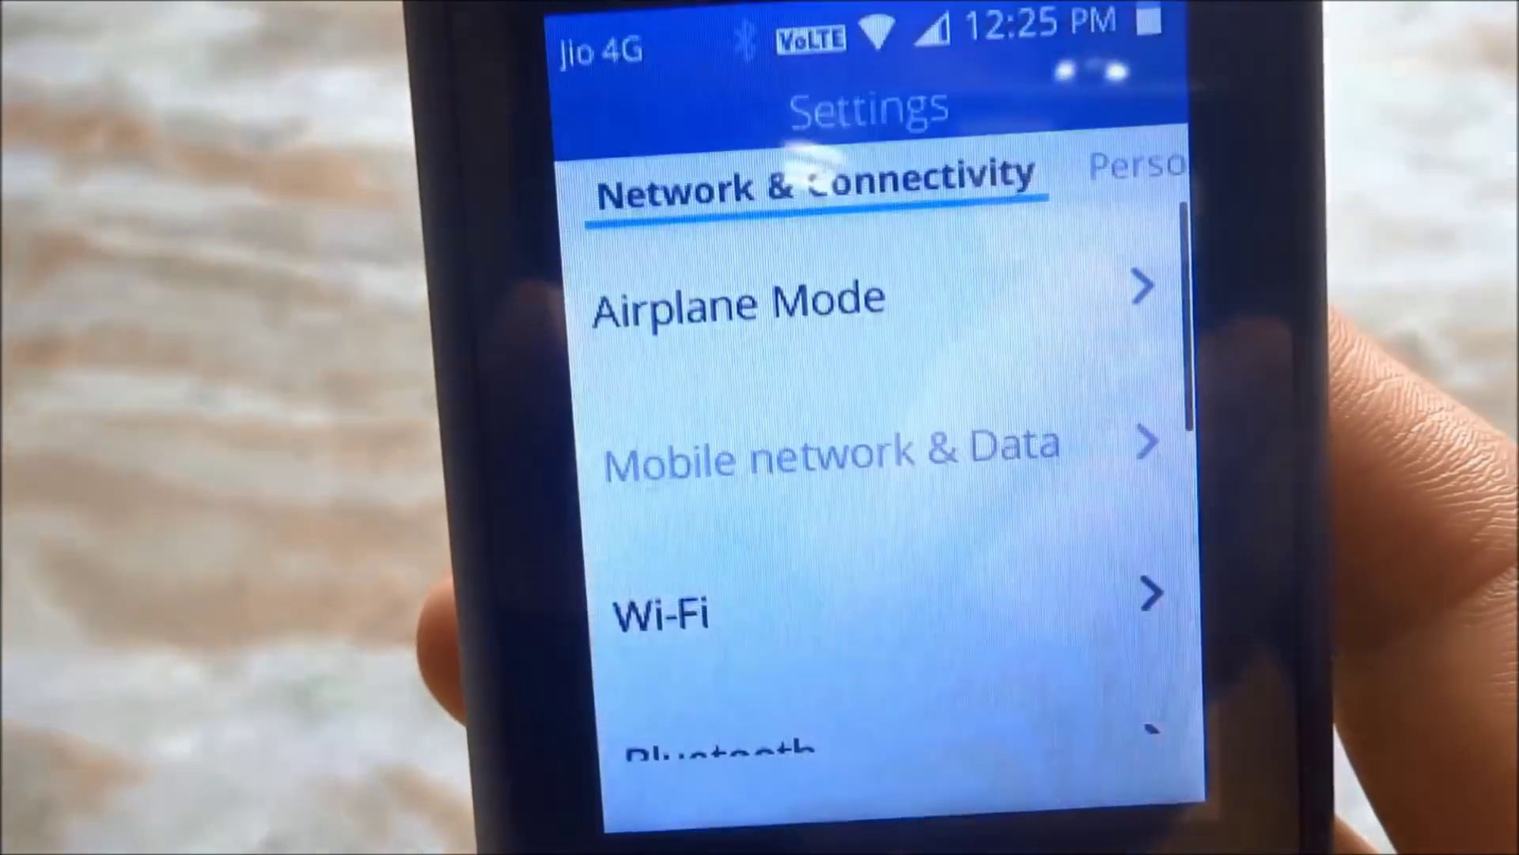
{"action": "key", "text": "Right"}
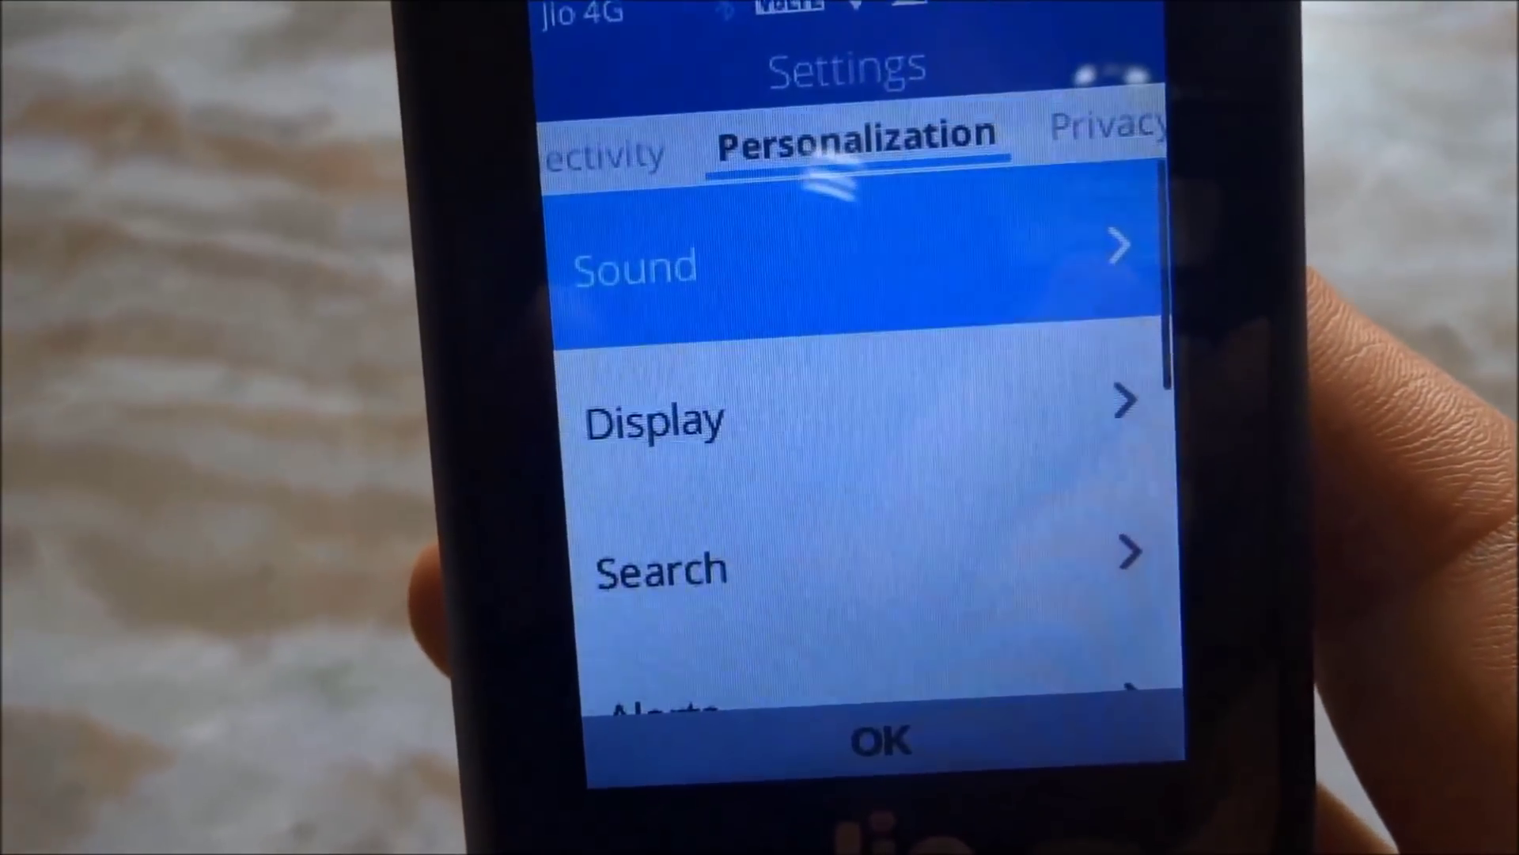
{"action": "key", "text": "Right"}
{"action": "key", "text": "Right"}
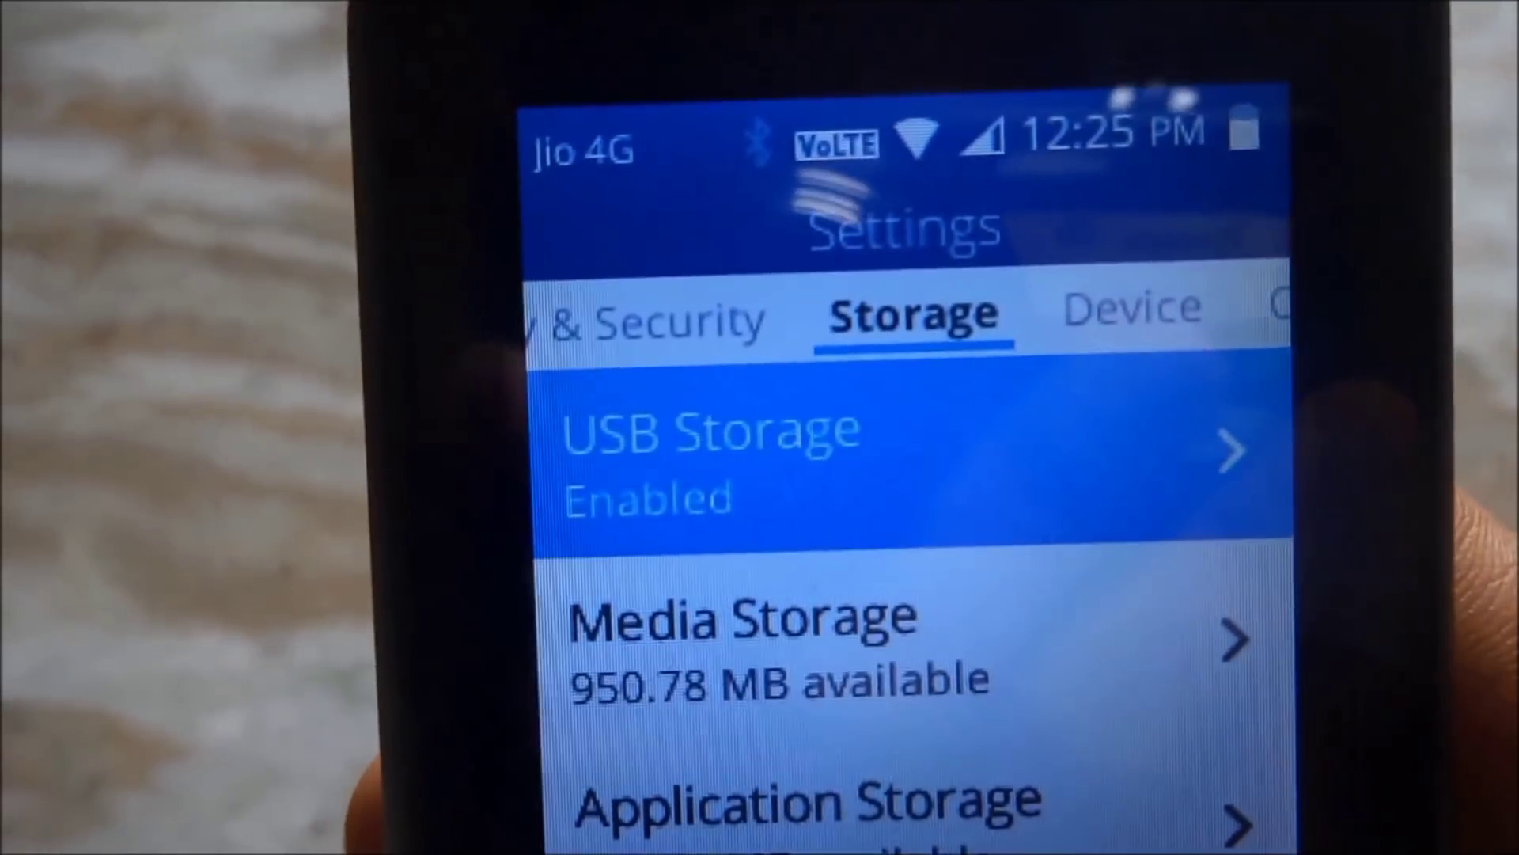
Confirm USB Storage shows Enabled and back out to the app grid
{"action": "key", "text": "BackSpace"}
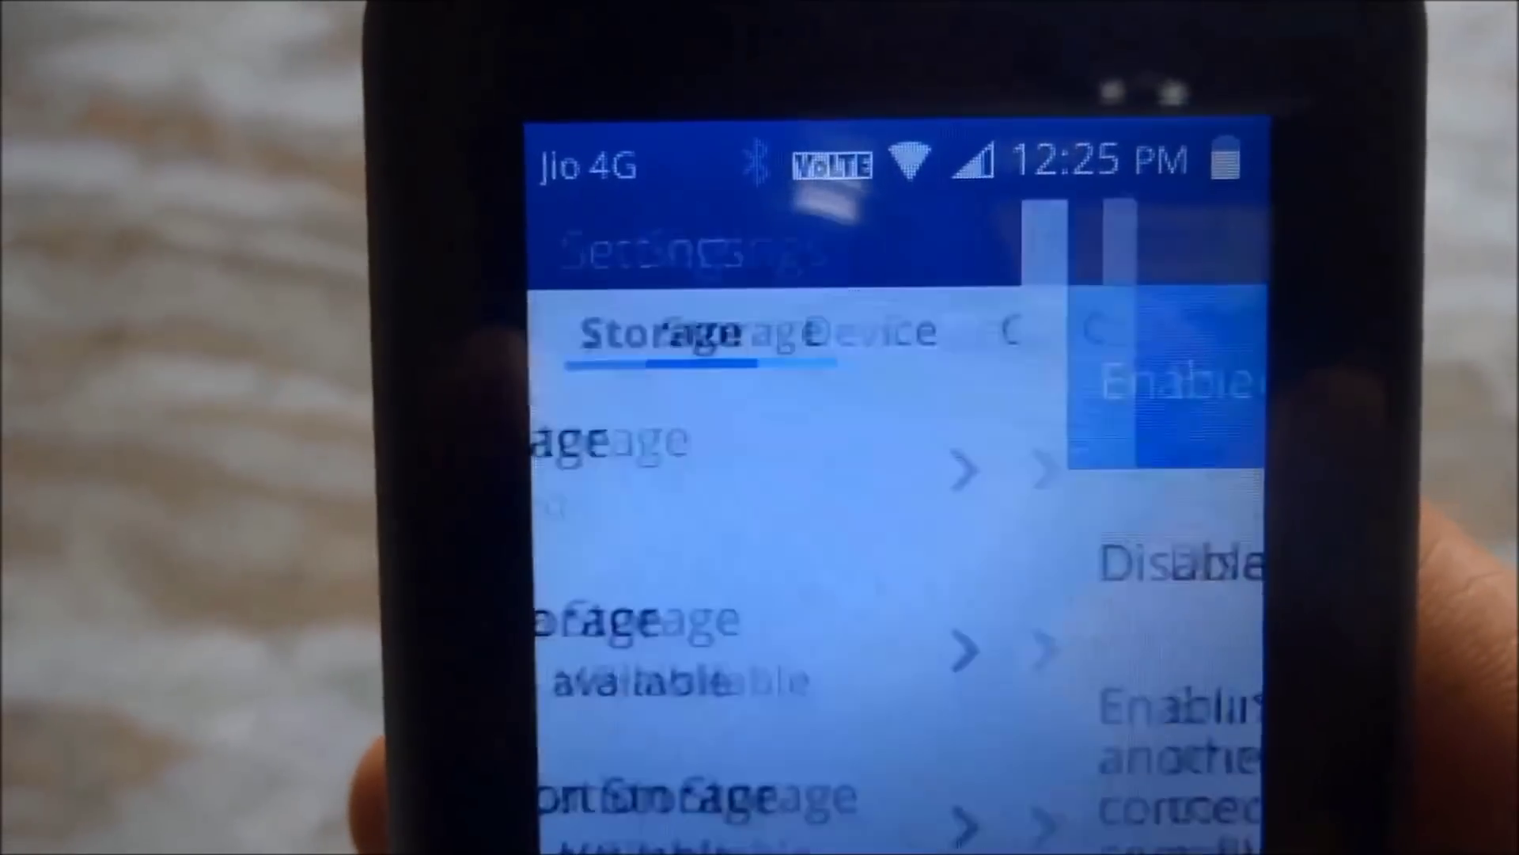
{"action": "key", "text": "BackSpace"}
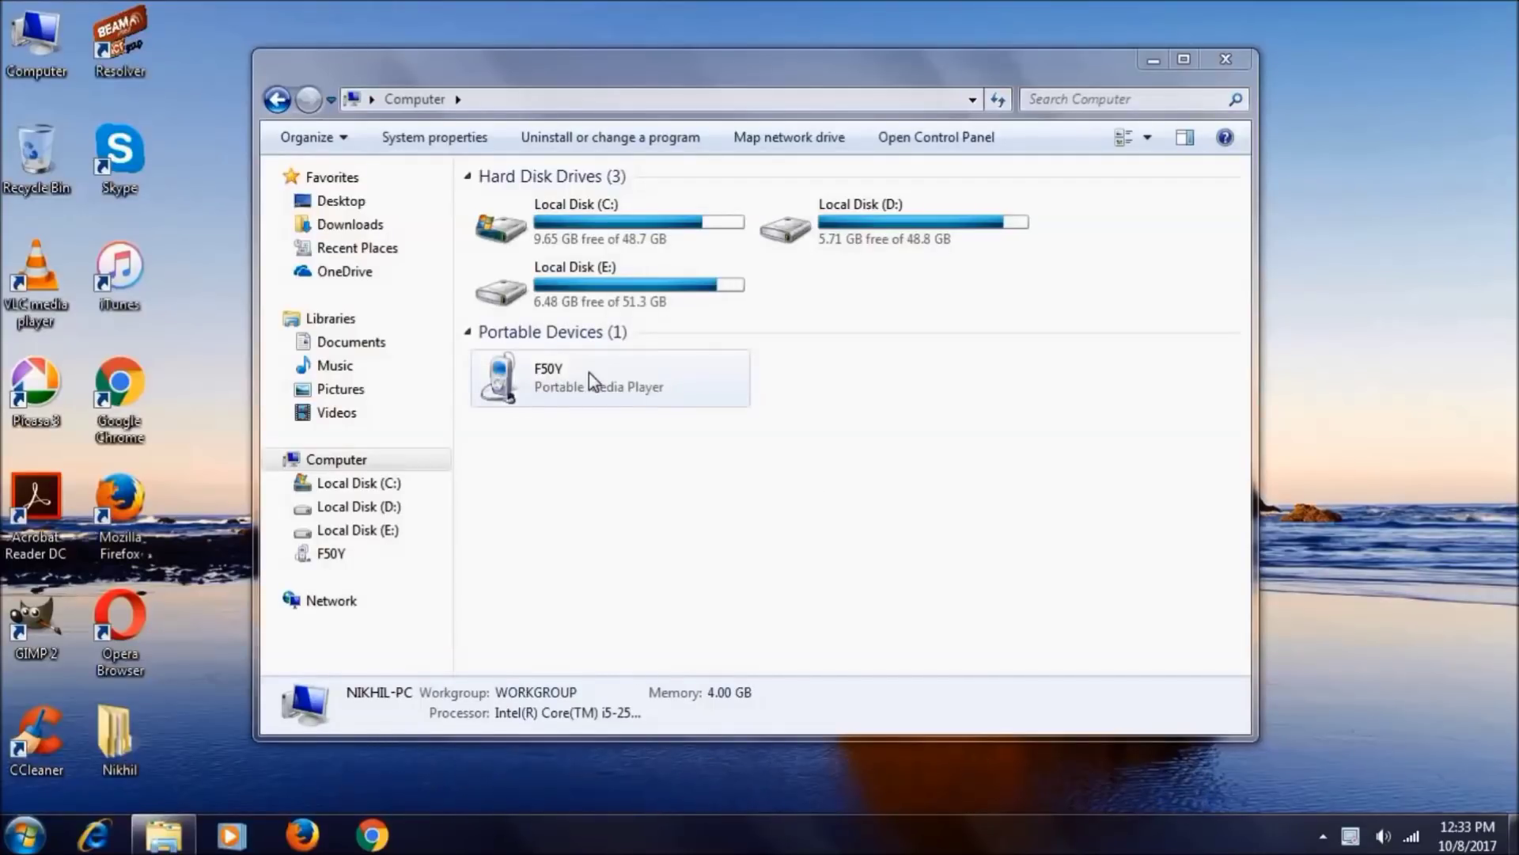
Browse into the F50Y phone device and its SD card folder list
{"action": "left_click", "coordinate": [588, 372]}
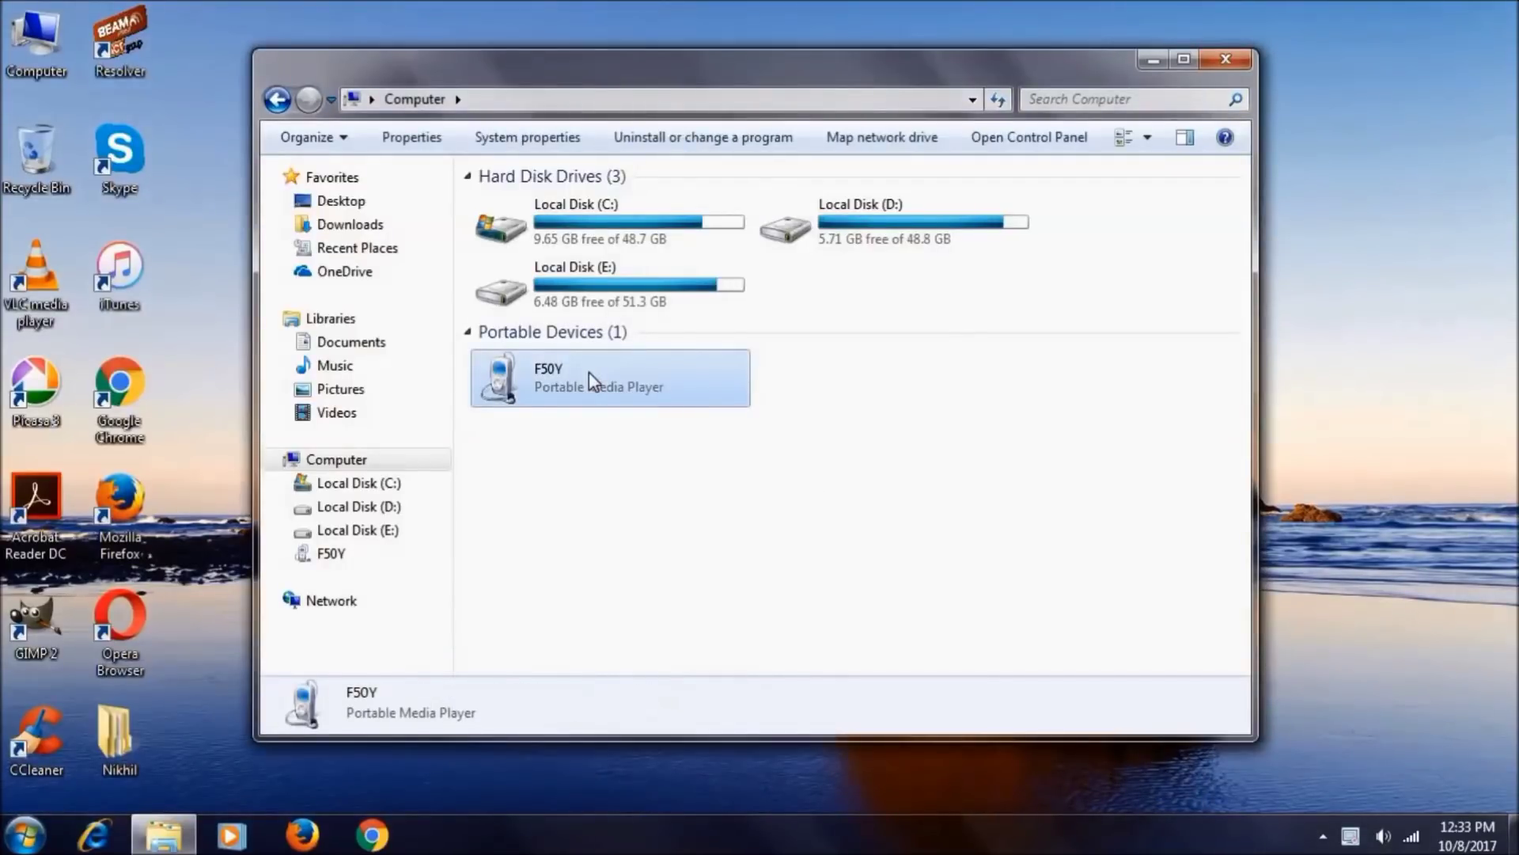
{"action": "double_click", "coordinate": [588, 378]}
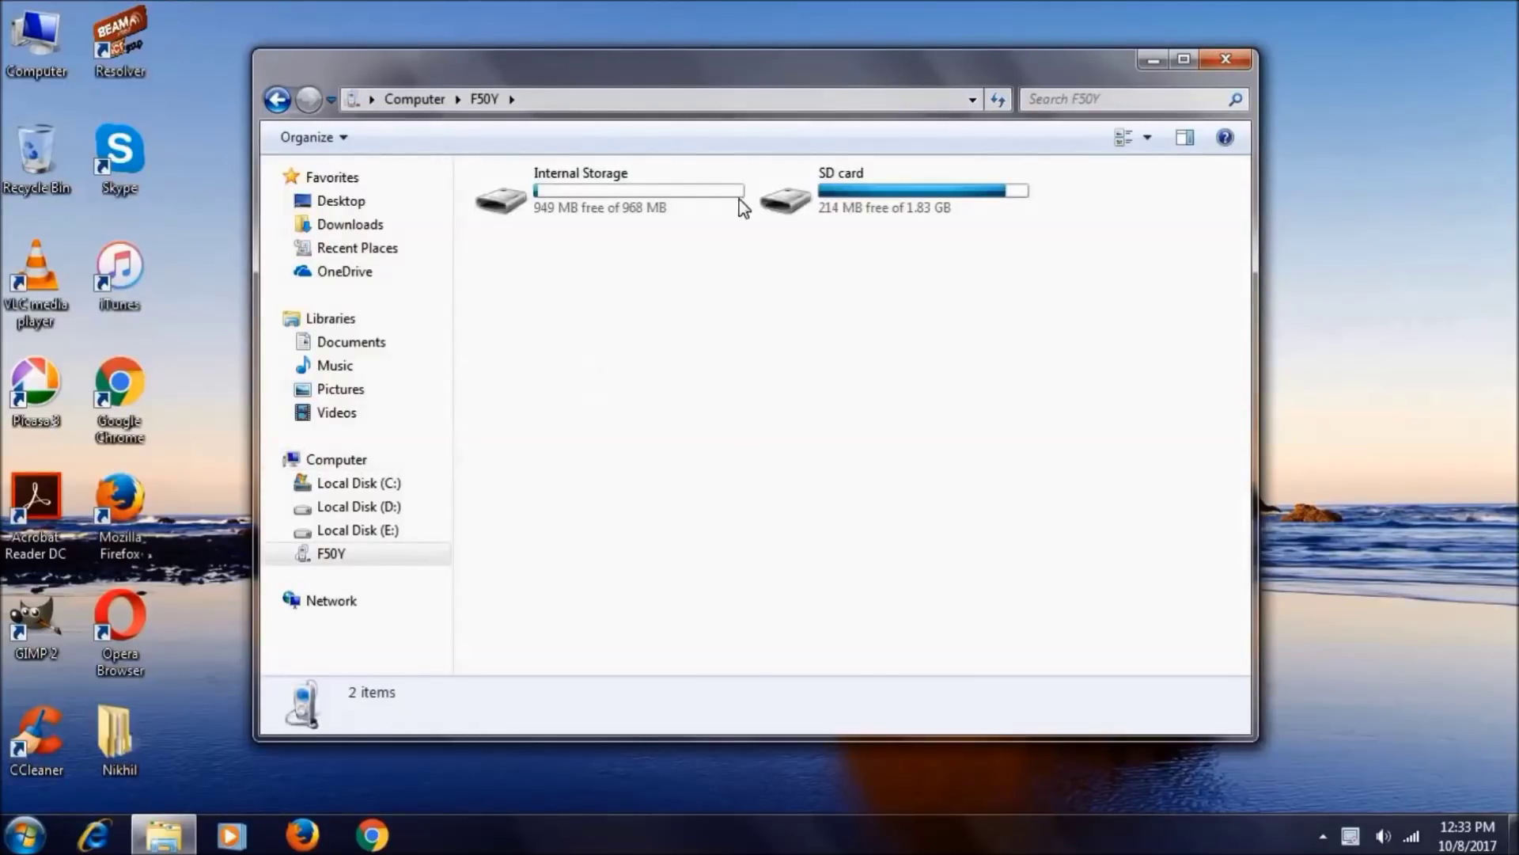
{"action": "double_click", "coordinate": [815, 209]}
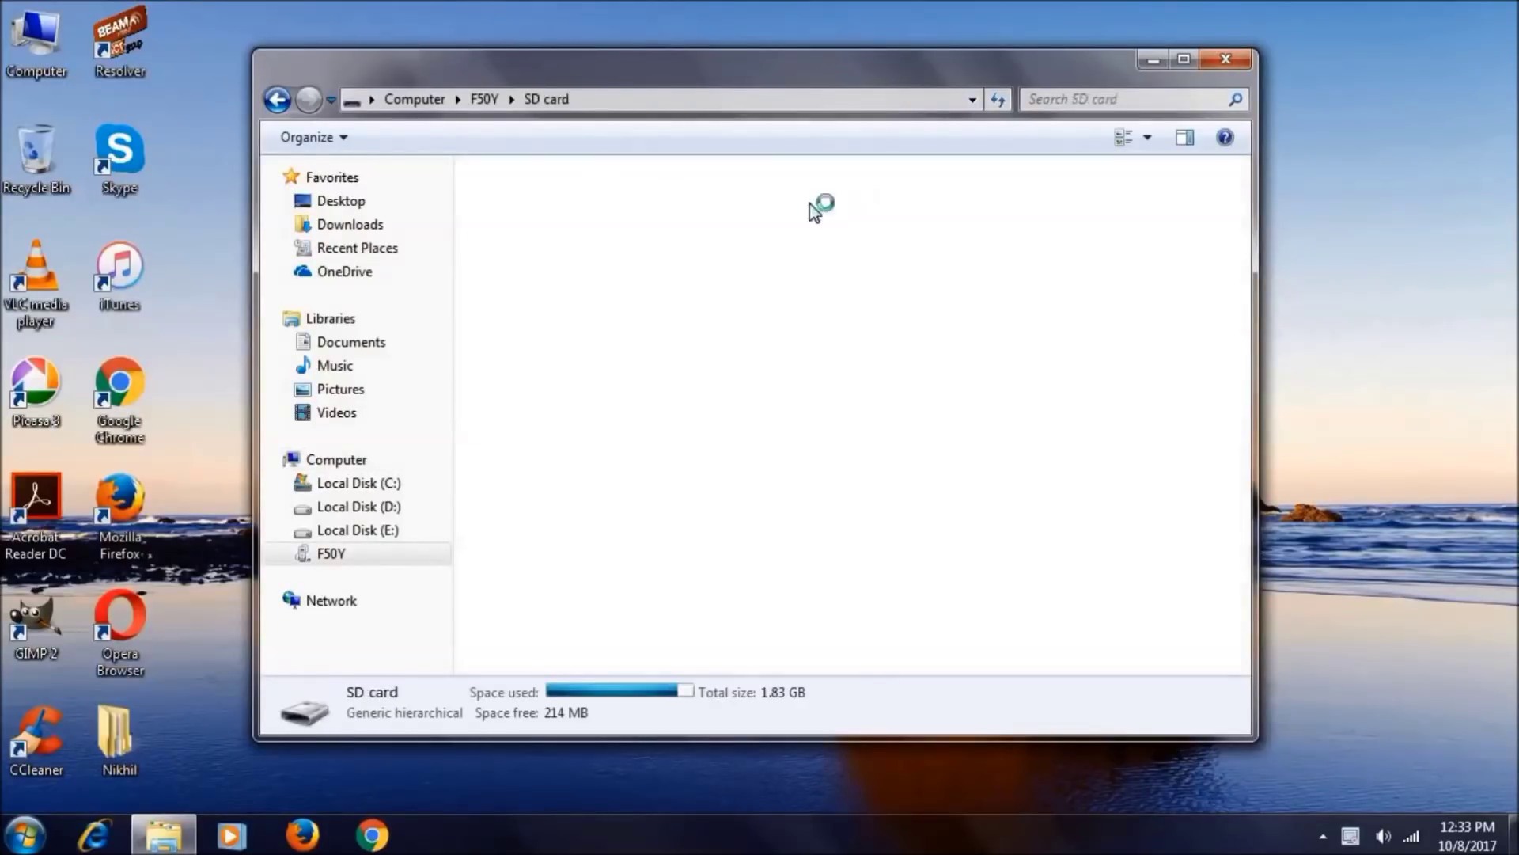
{"action": "scroll", "coordinate": [973, 332], "scroll_direction": "down", "scroll_amount": 3}
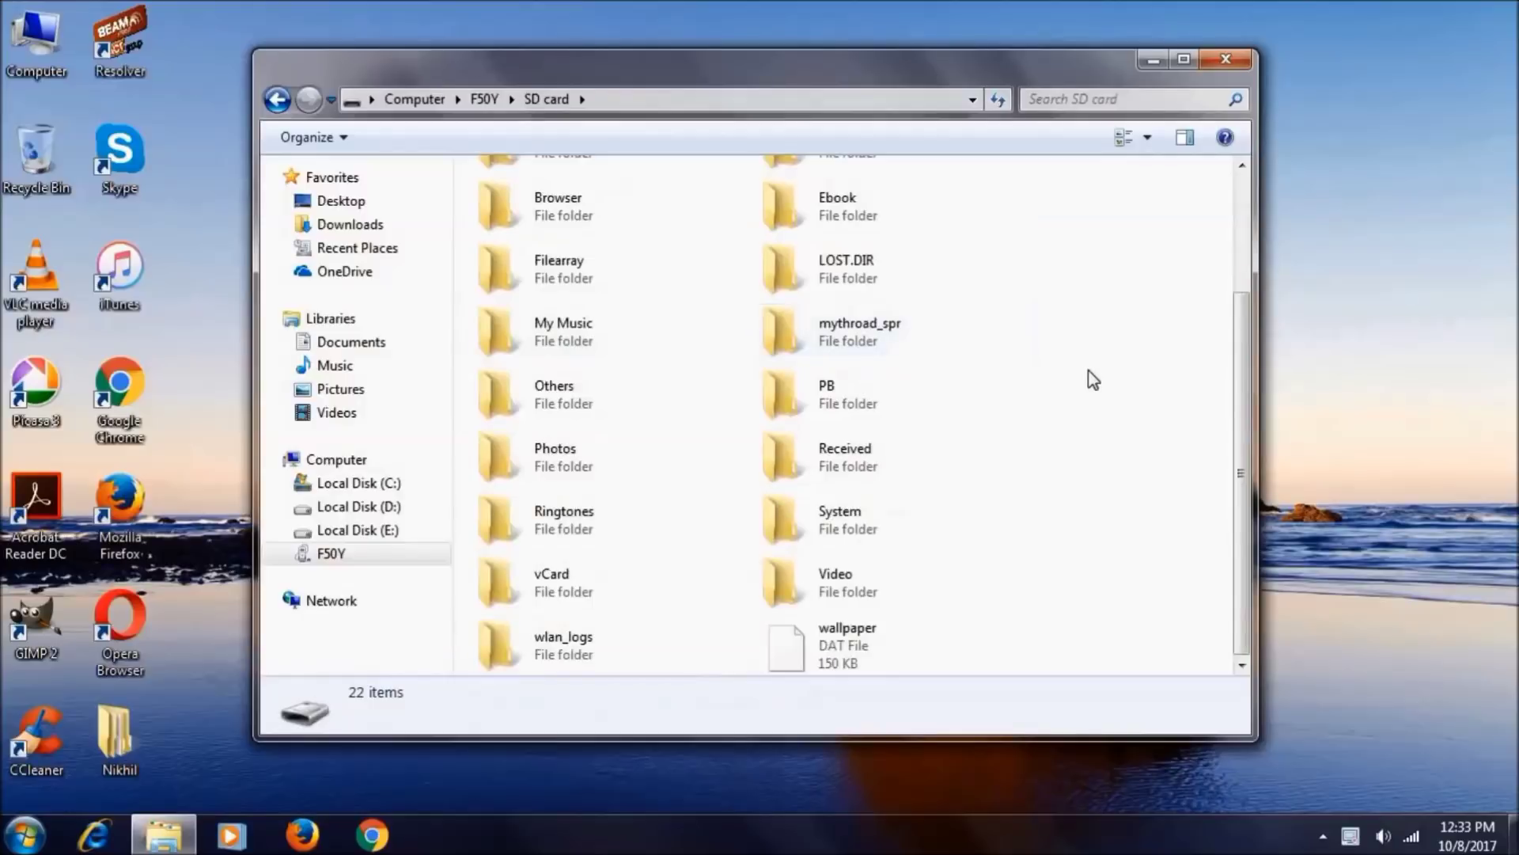
{"action": "scroll", "coordinate": [1069, 379], "scroll_direction": "up", "scroll_amount": 3}
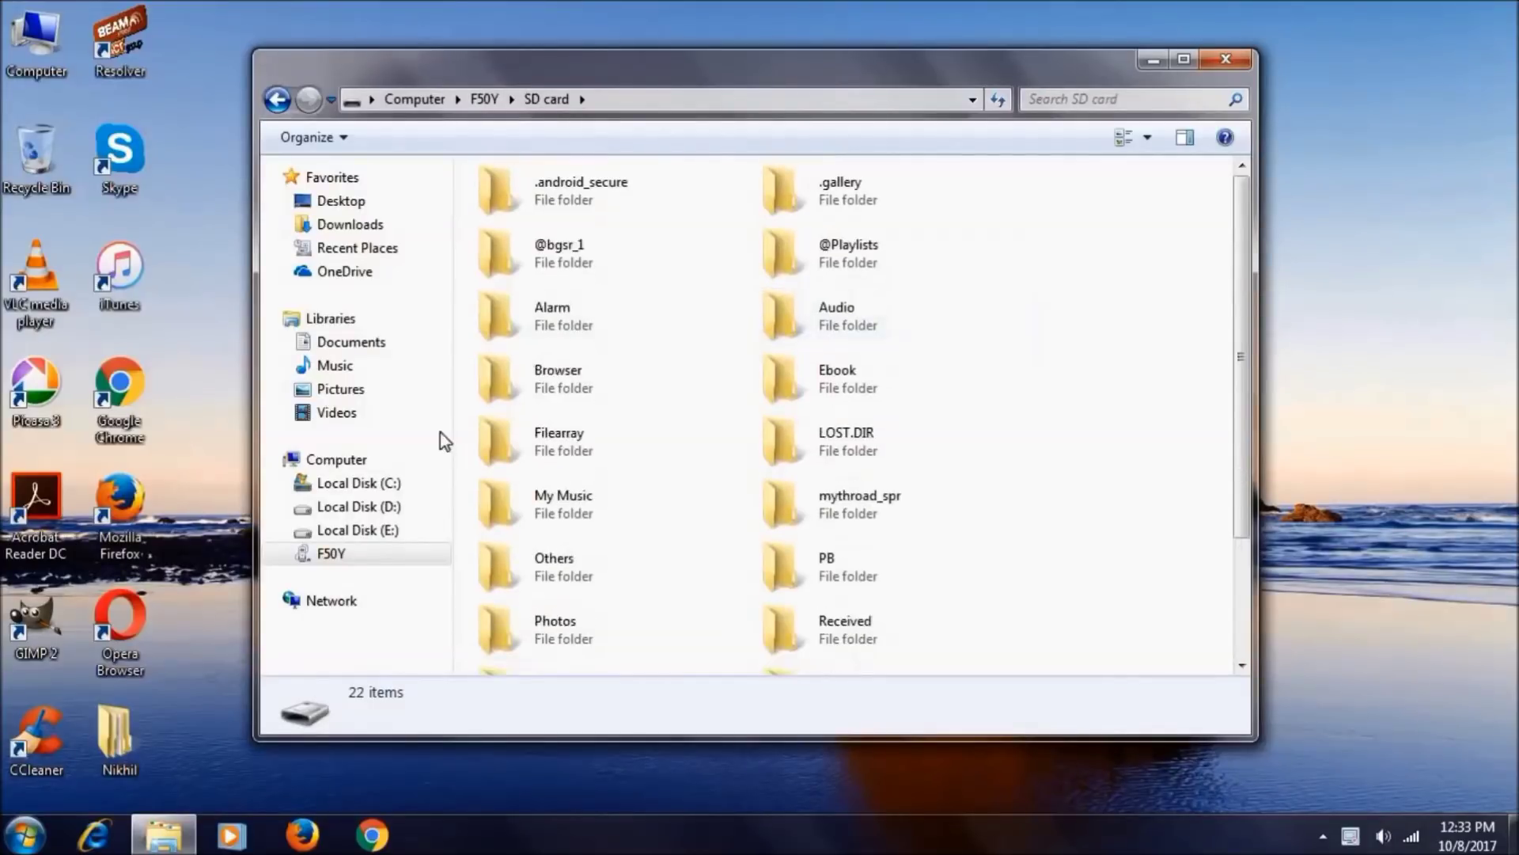
Return to the Computer overview and close the Explorer window
{"action": "left_click", "coordinate": [376, 462]}
{"action": "left_click", "coordinate": [1227, 58]}
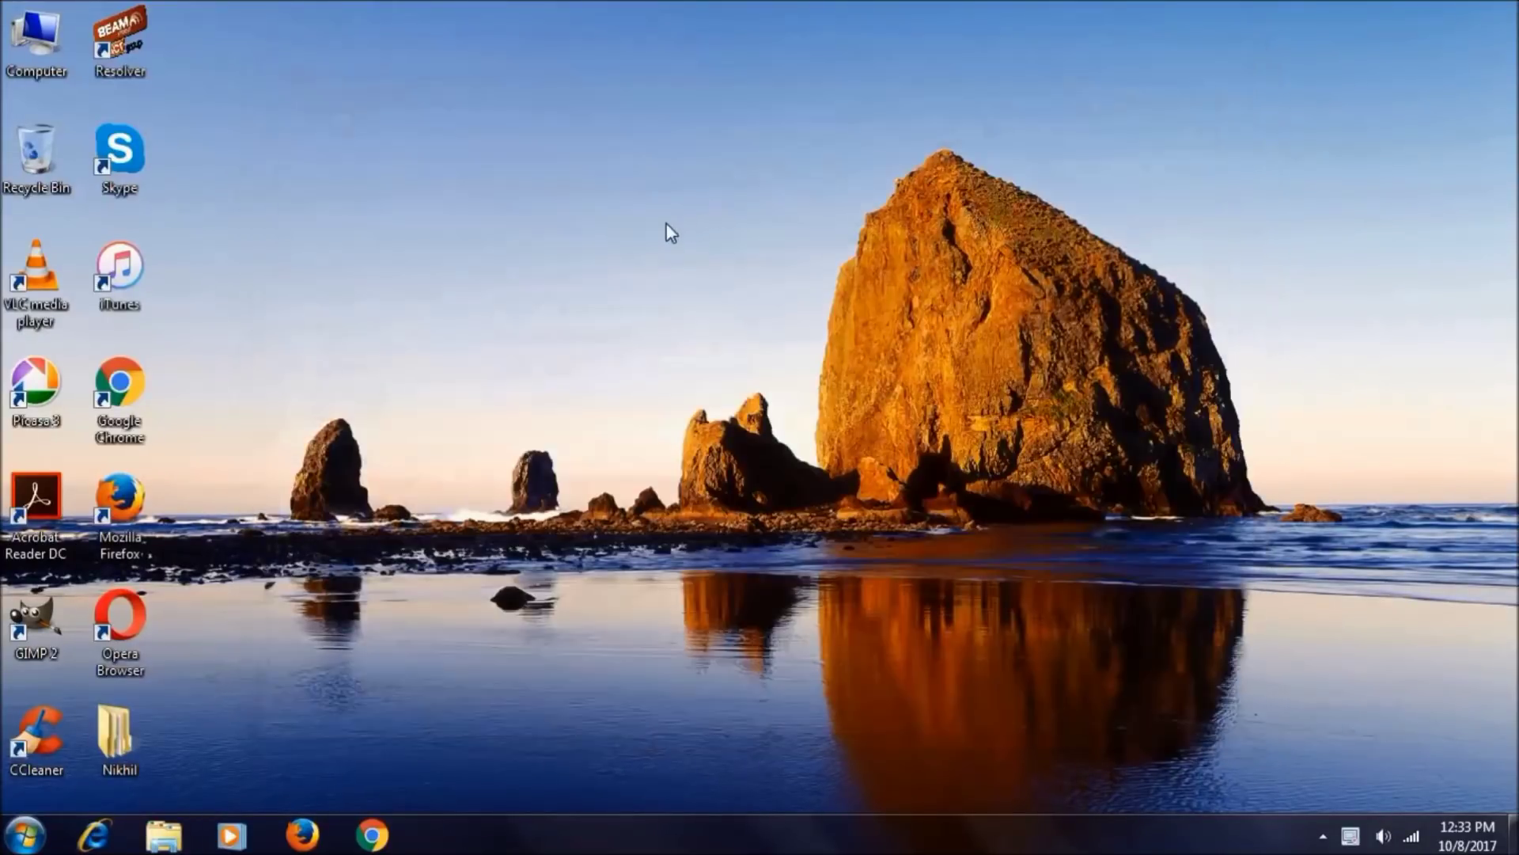